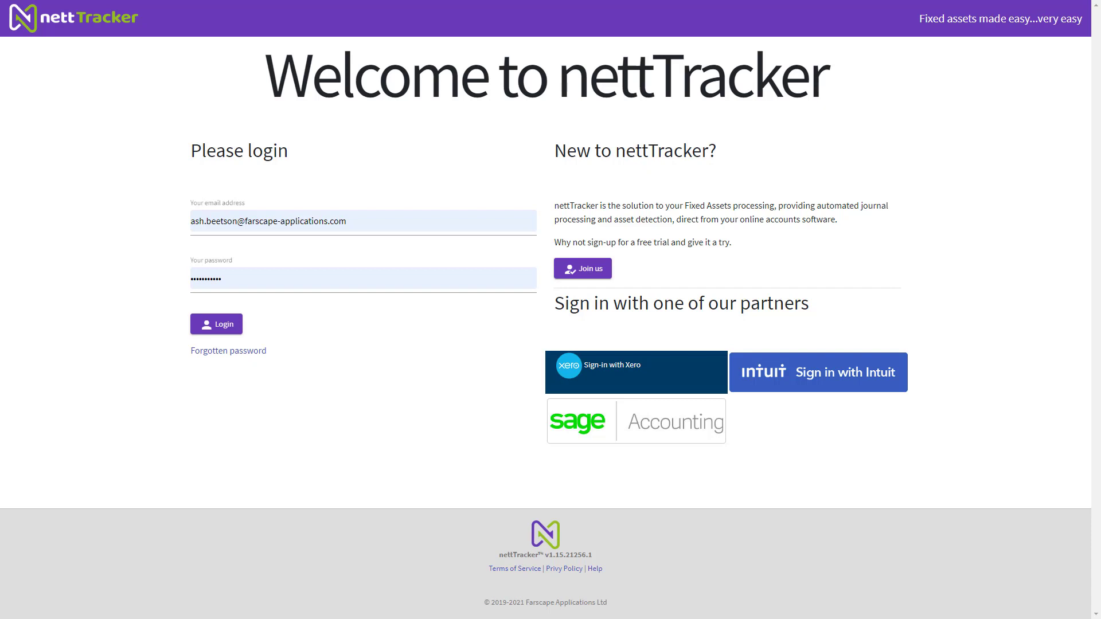
Log in with the filled-in credentials and start creating a new nettTracker company
key(Return)
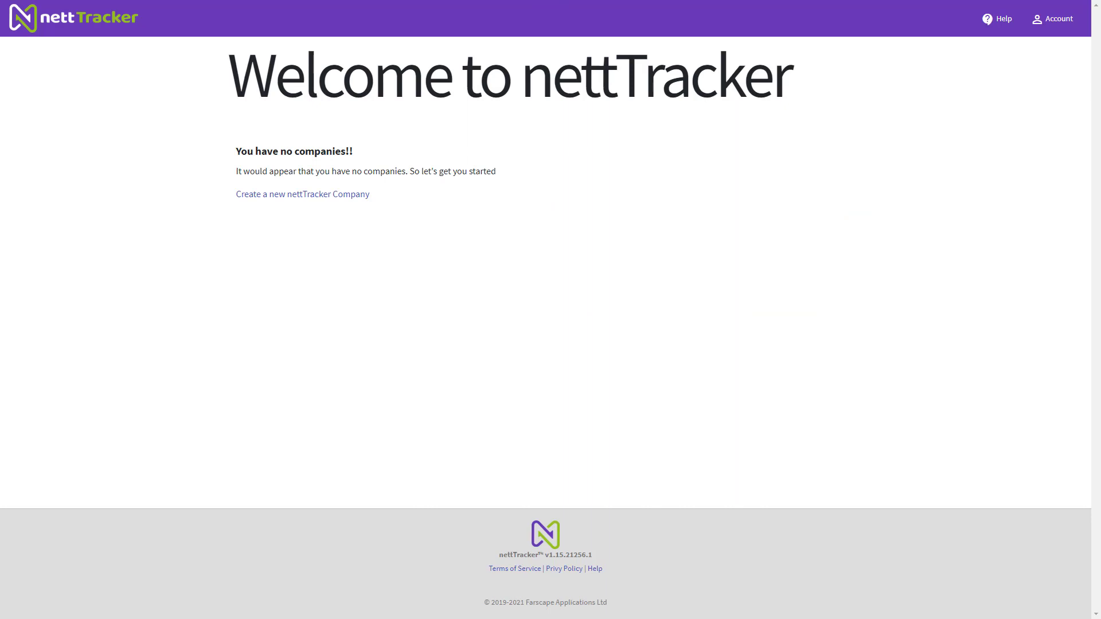
click(329, 194)
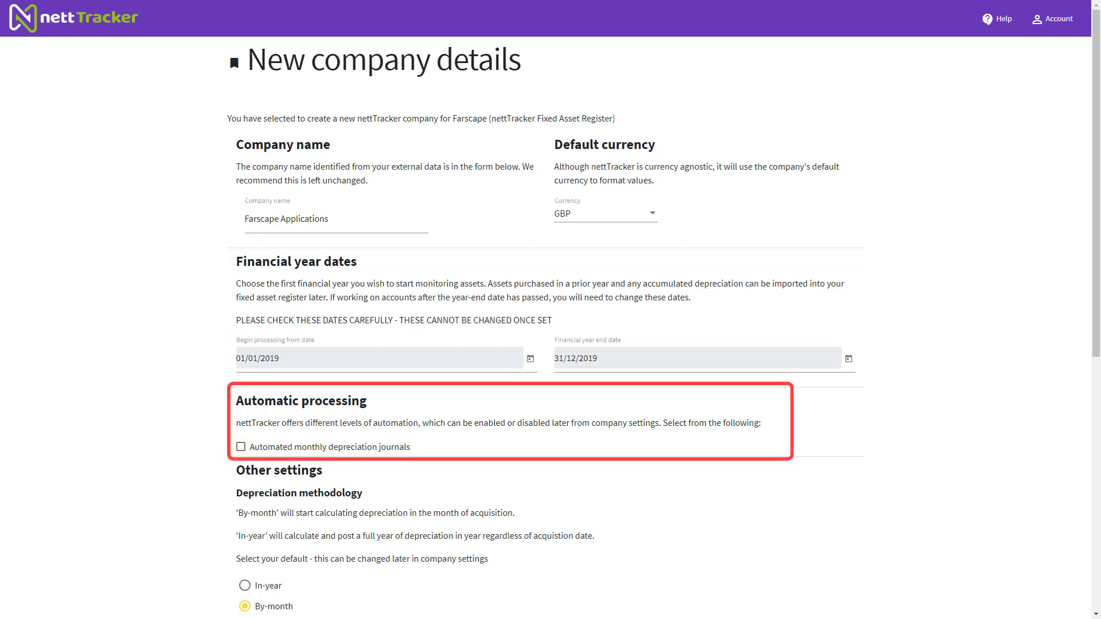
Enable automated monthly depreciation journals in the new company's details
click(240, 446)
scroll(549, 330, down, 3)
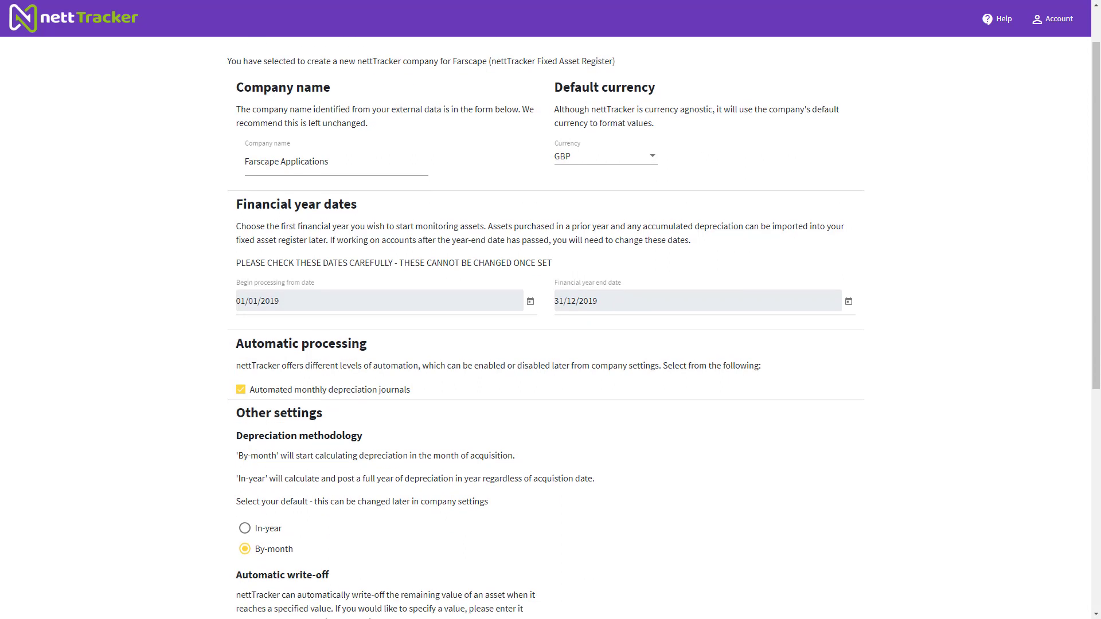
scroll(549, 330, down, 1)
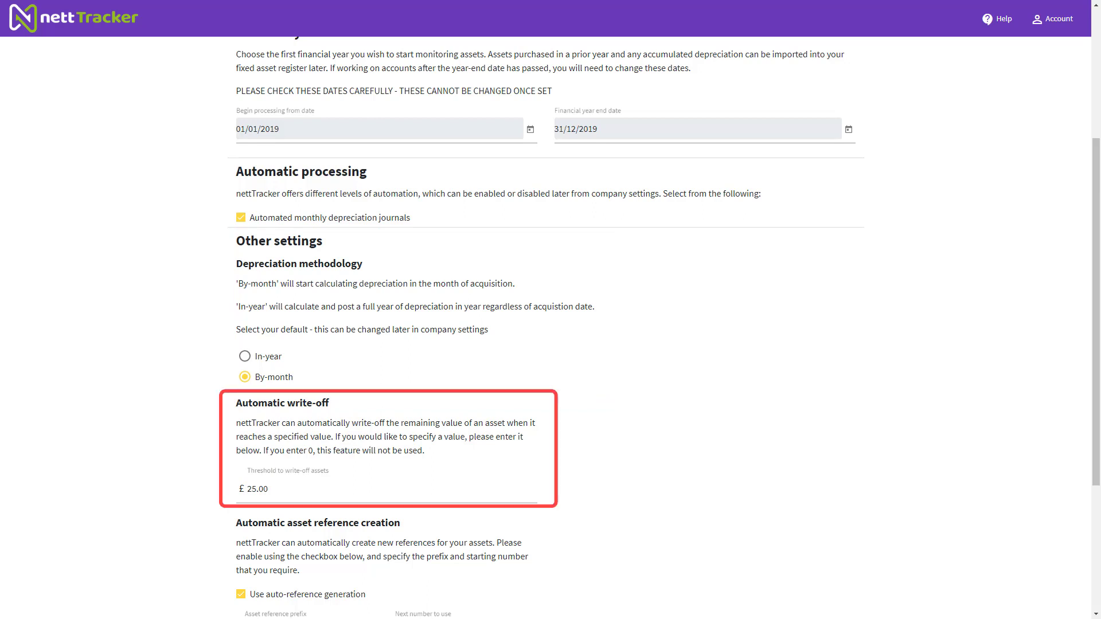
scroll(550, 327, down, 3)
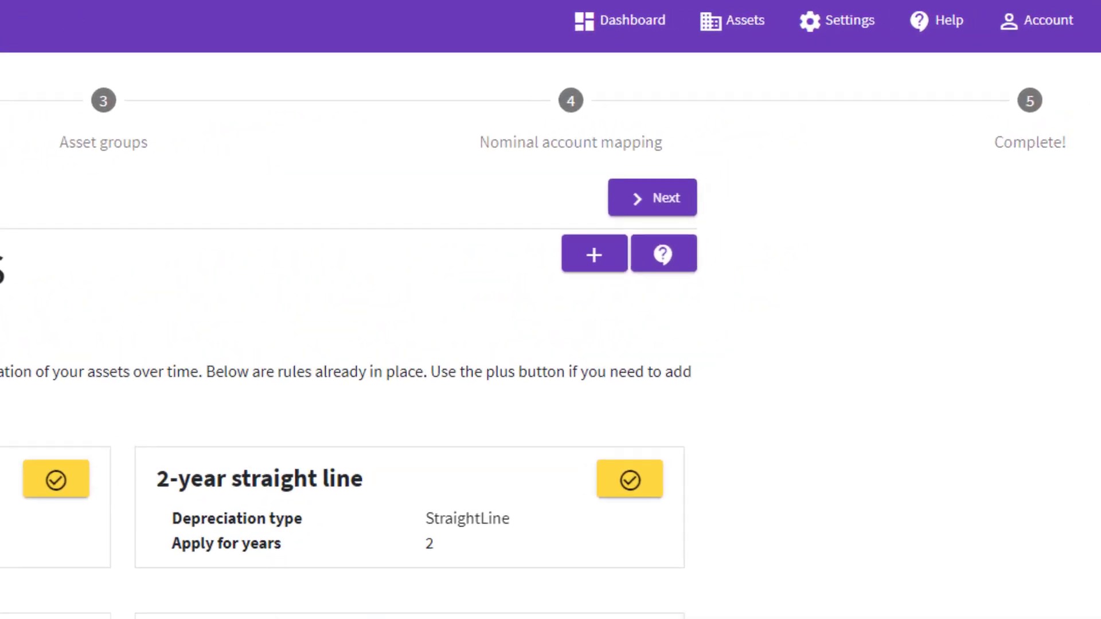
click(592, 255)
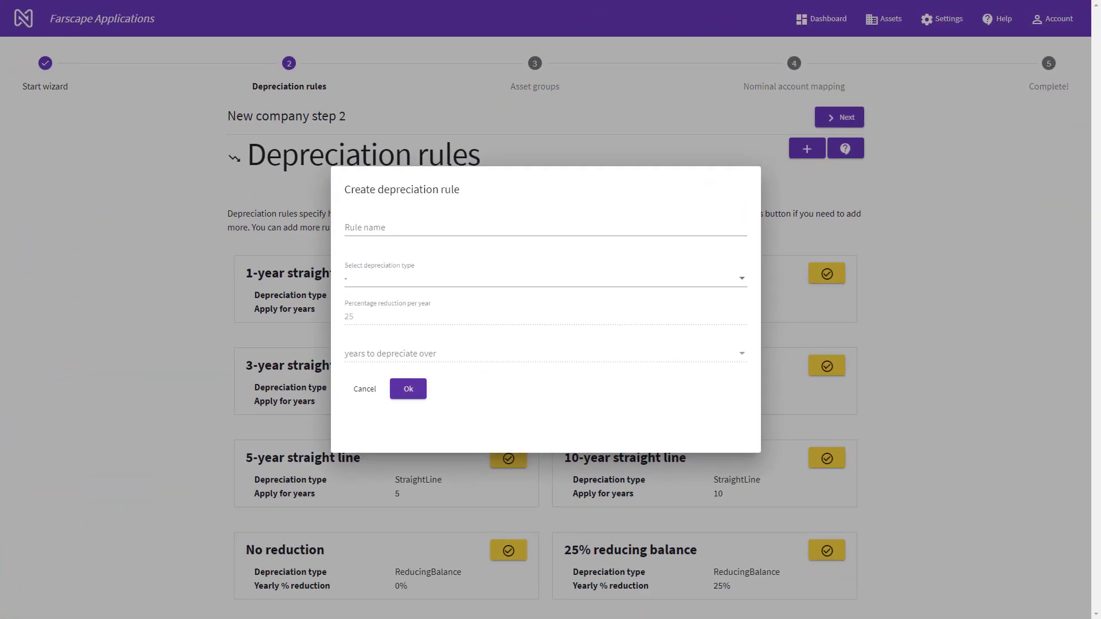
click(544, 279)
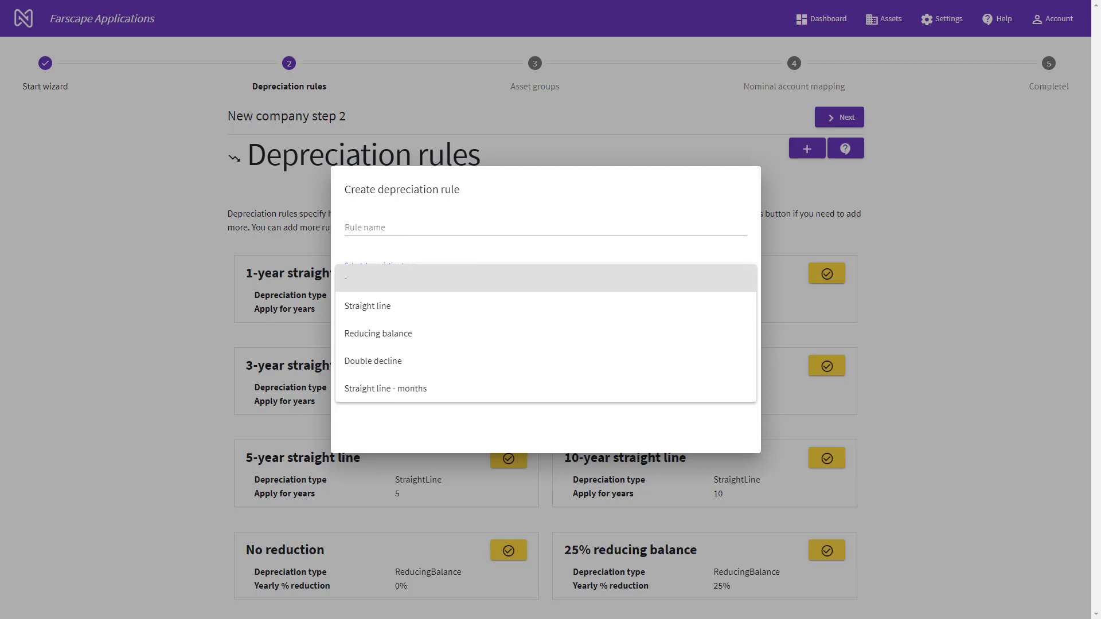
click(665, 333)
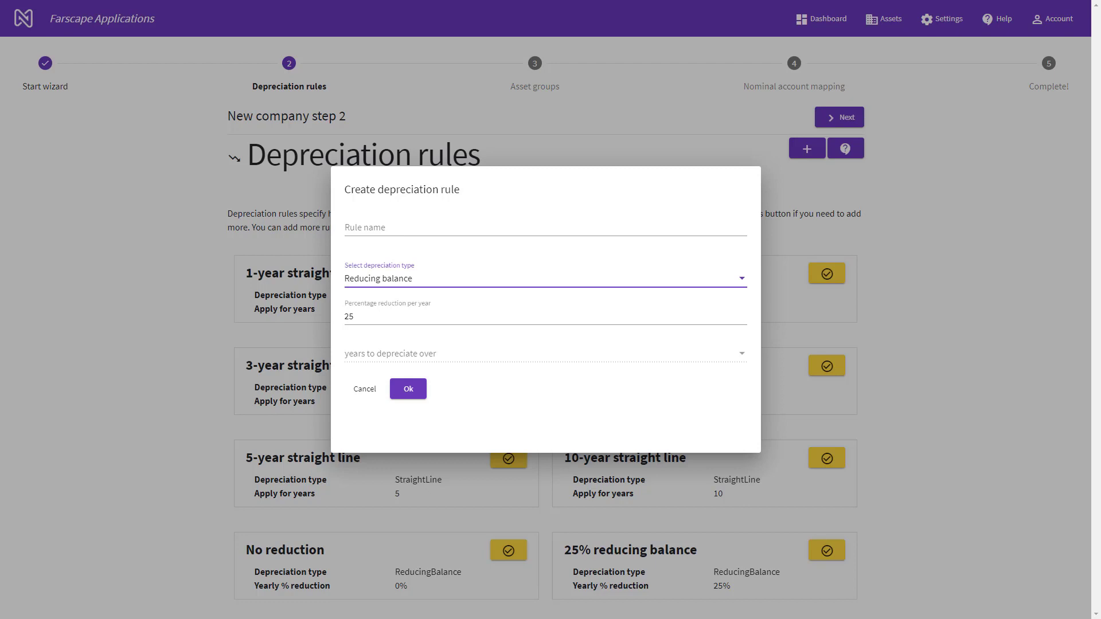
key(space)
key(Up)
key(Return)
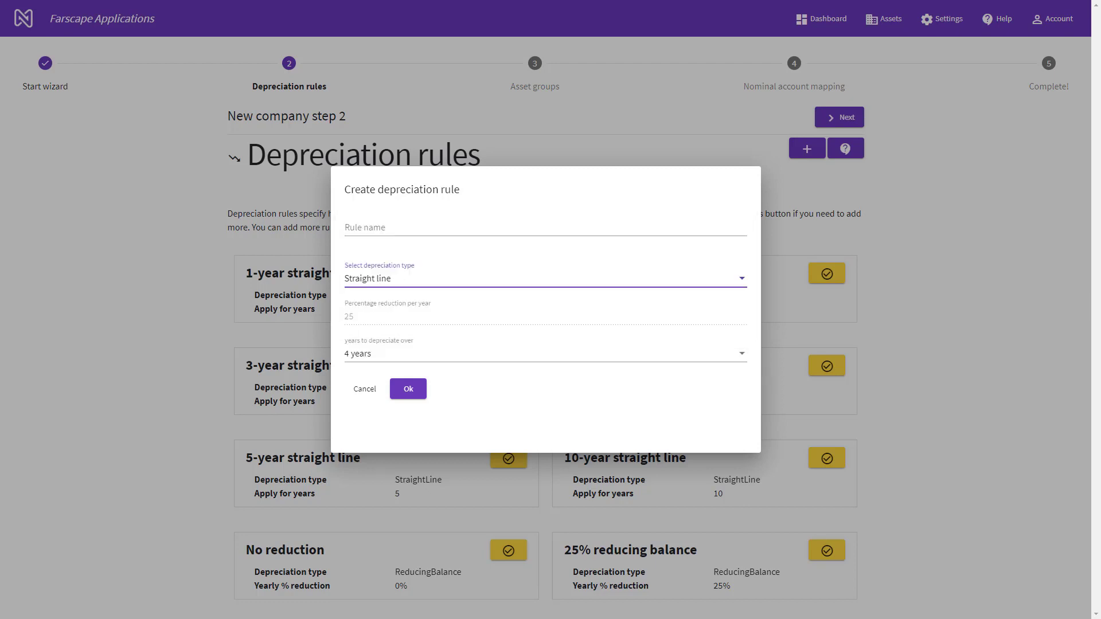
key(Escape)
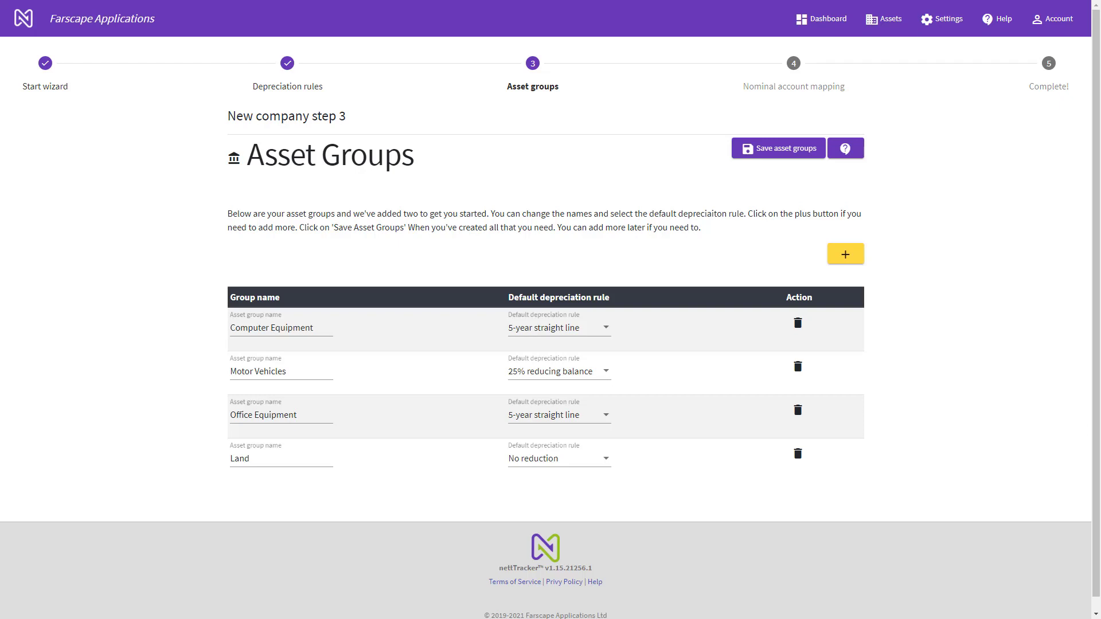
Save the asset groups Computer Equipment, Motor Vehicles, Office Equipment and Land
click(778, 148)
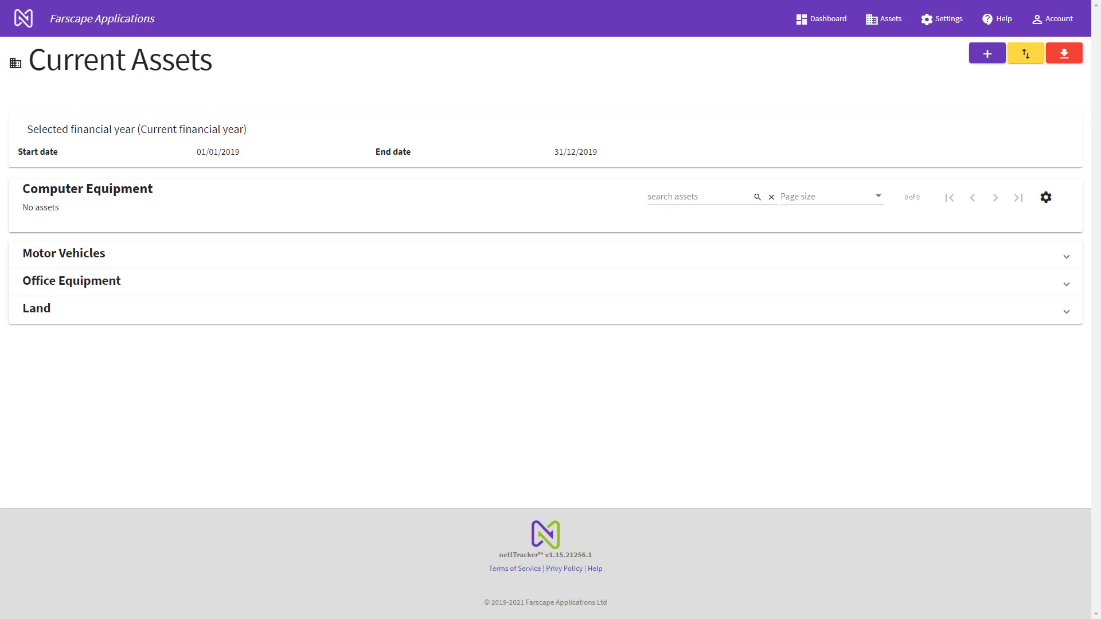
Upload the filled-in asset spreadsheet for import and complete the import of the prior-year assets
click(1025, 53)
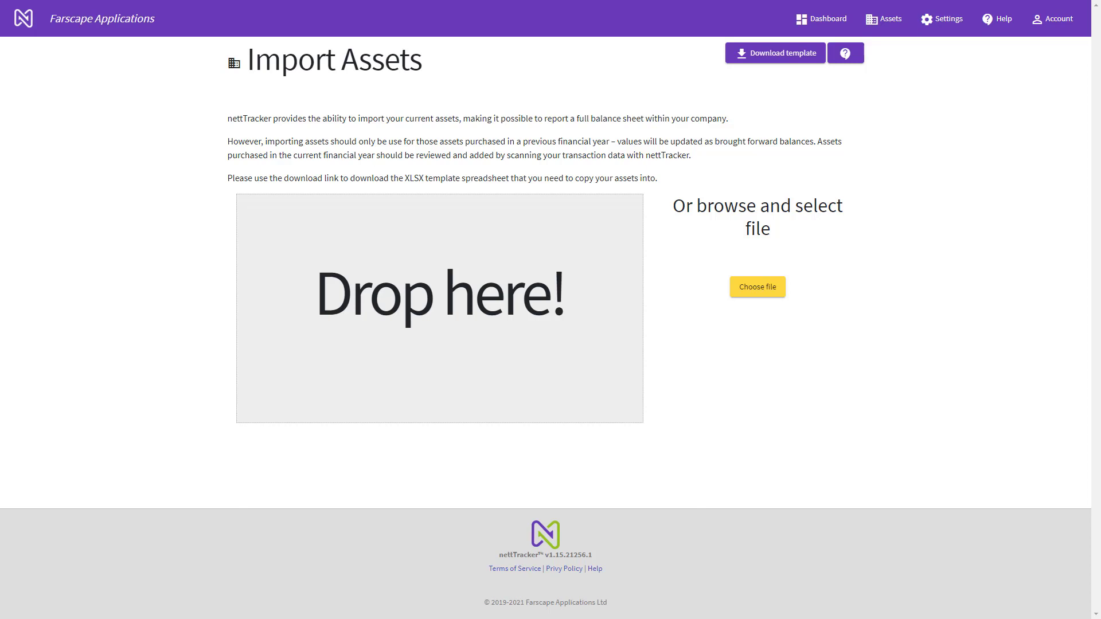
drag(0, 378, 403, 385)
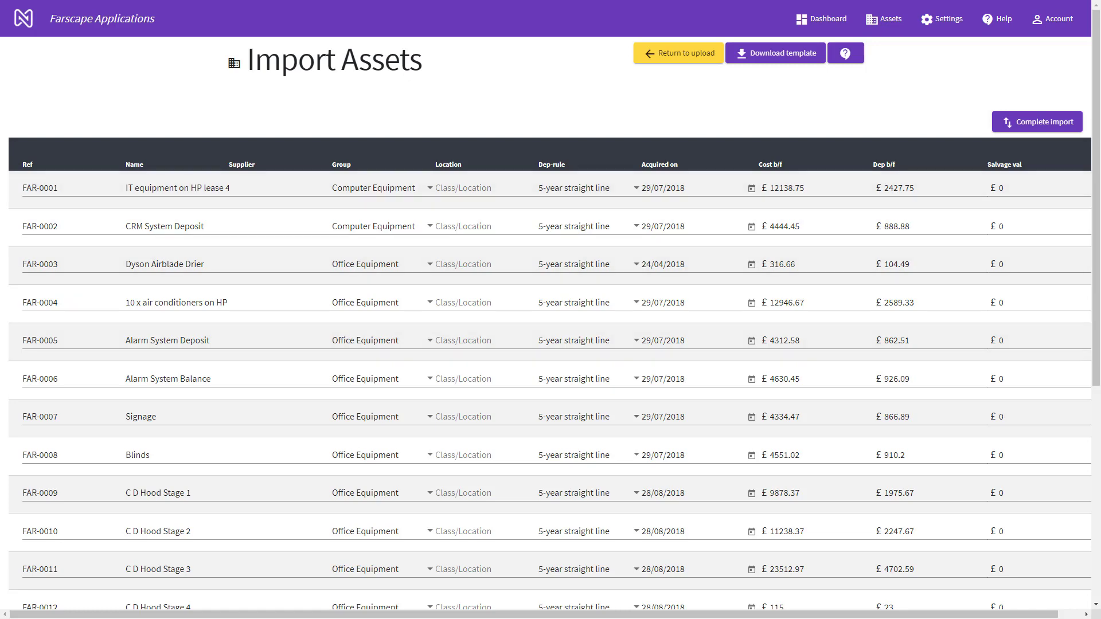
click(1036, 122)
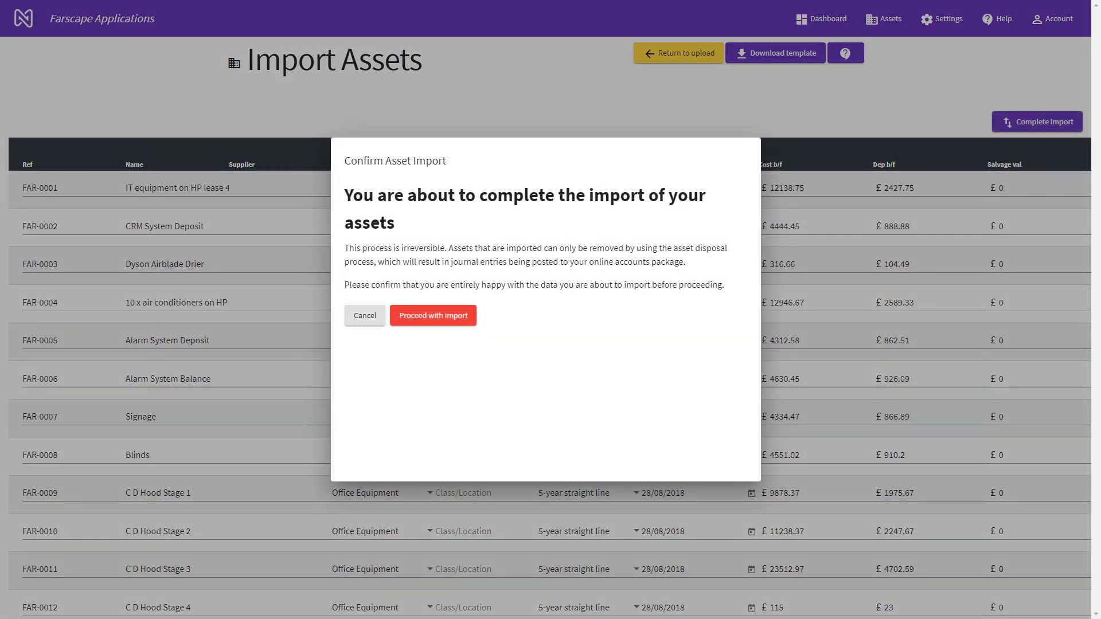
key(Return)
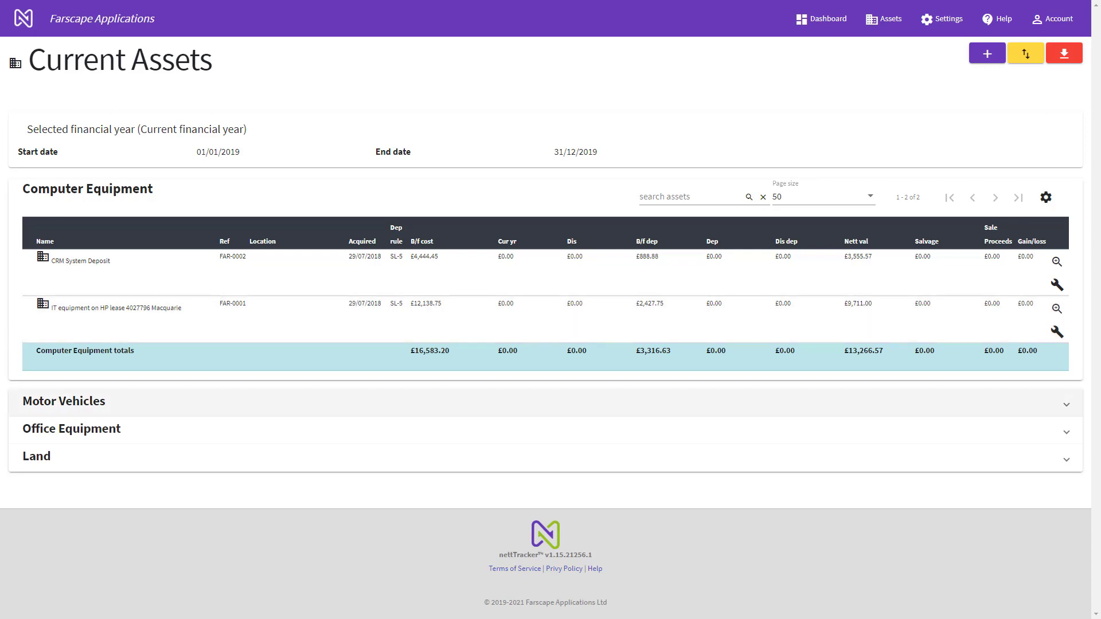
Examine the imported assets and totals in the Motor Vehicles, Office Equipment and Land groups
click(64, 400)
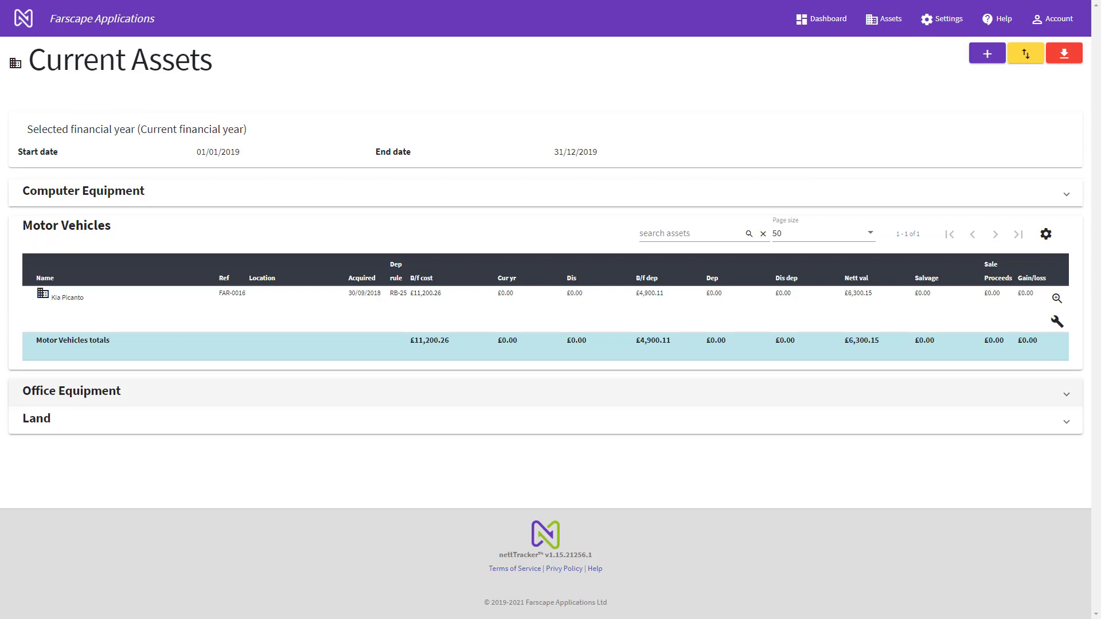
click(63, 396)
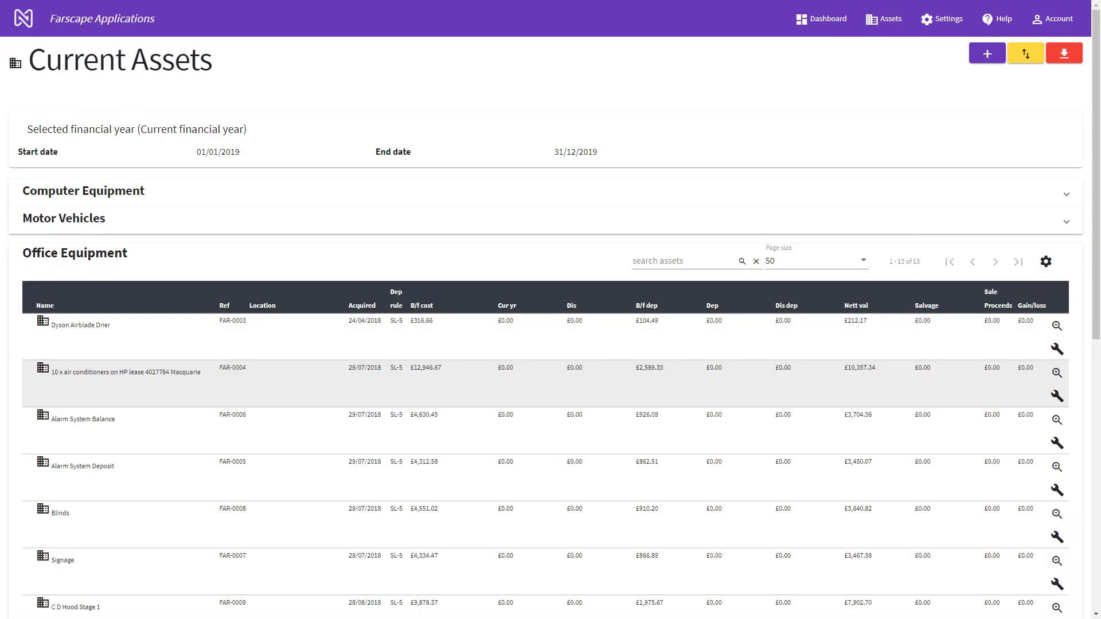
scroll(64, 396, down, 2)
scroll(64, 395, down, 7)
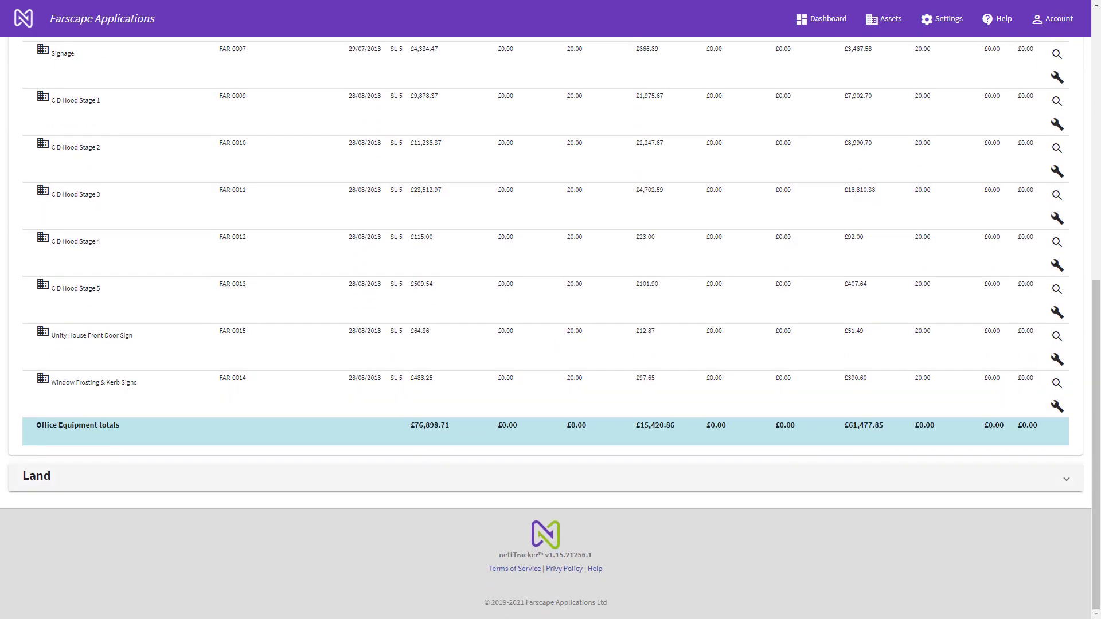
click(64, 477)
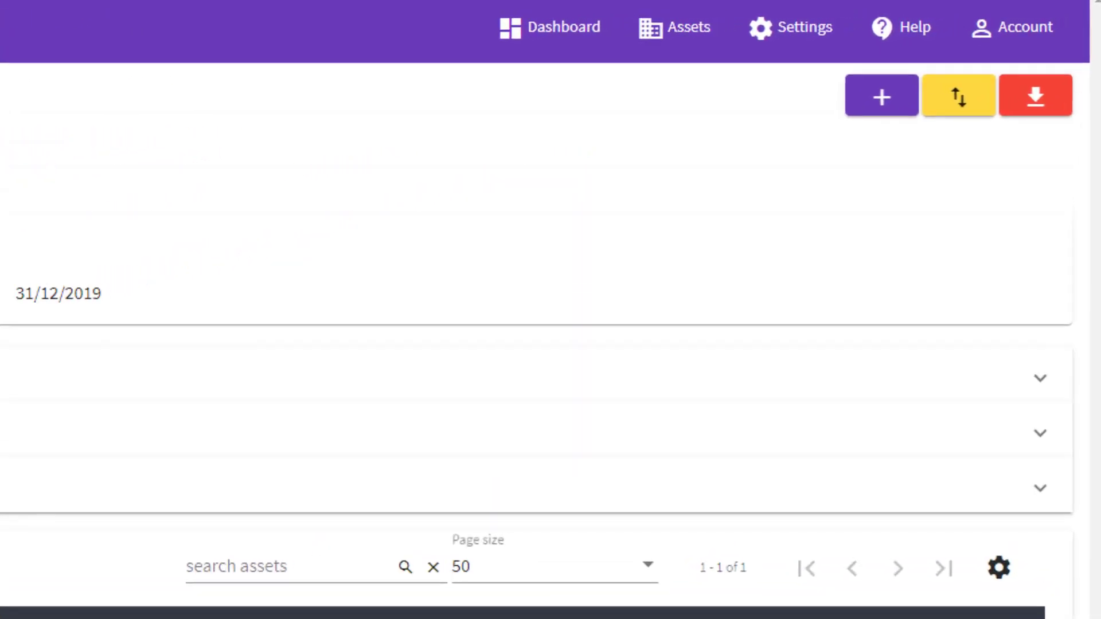
Look at the options for creating a new asset or a new kit
click(882, 97)
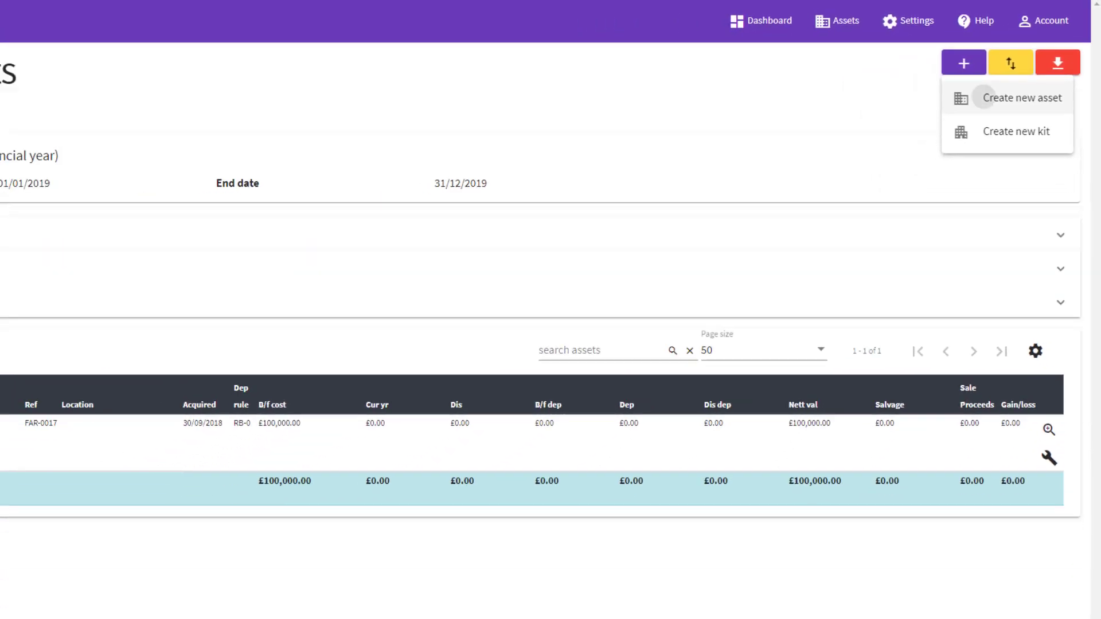
click(986, 132)
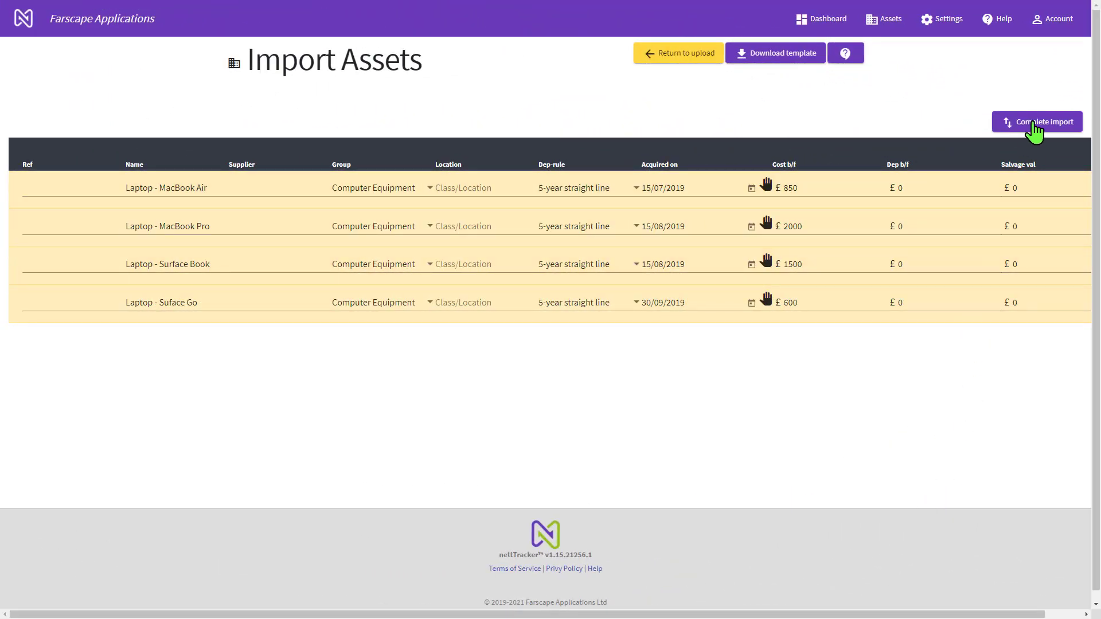
Complete the import of the four 2019 laptops into the Computer Equipment group
click(1033, 123)
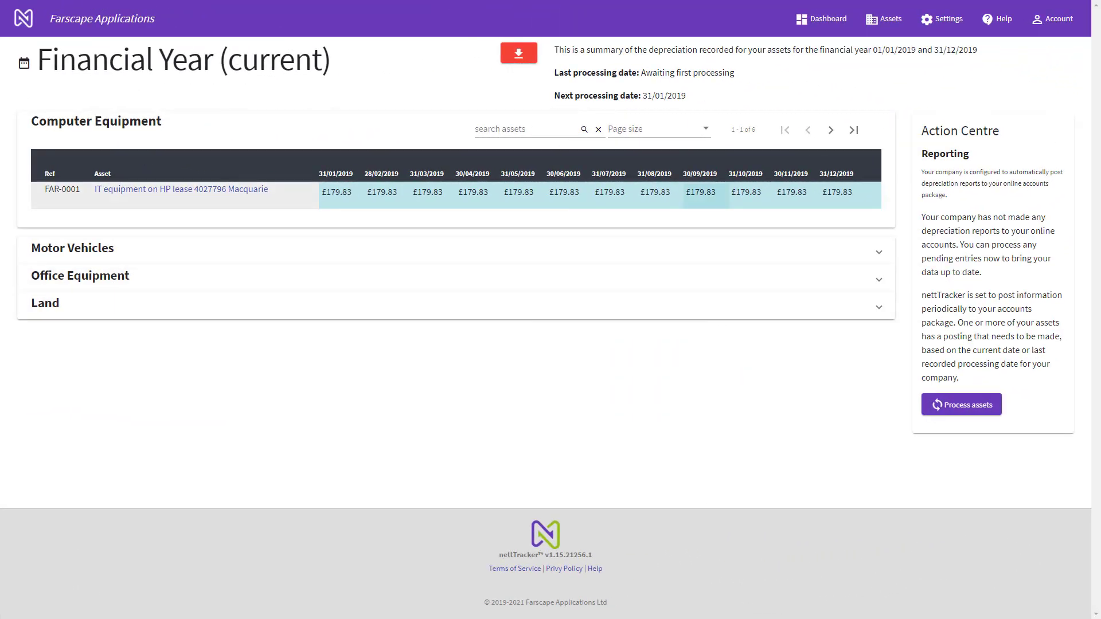
Set the Computer Equipment depreciation table's page size to 25
click(703, 129)
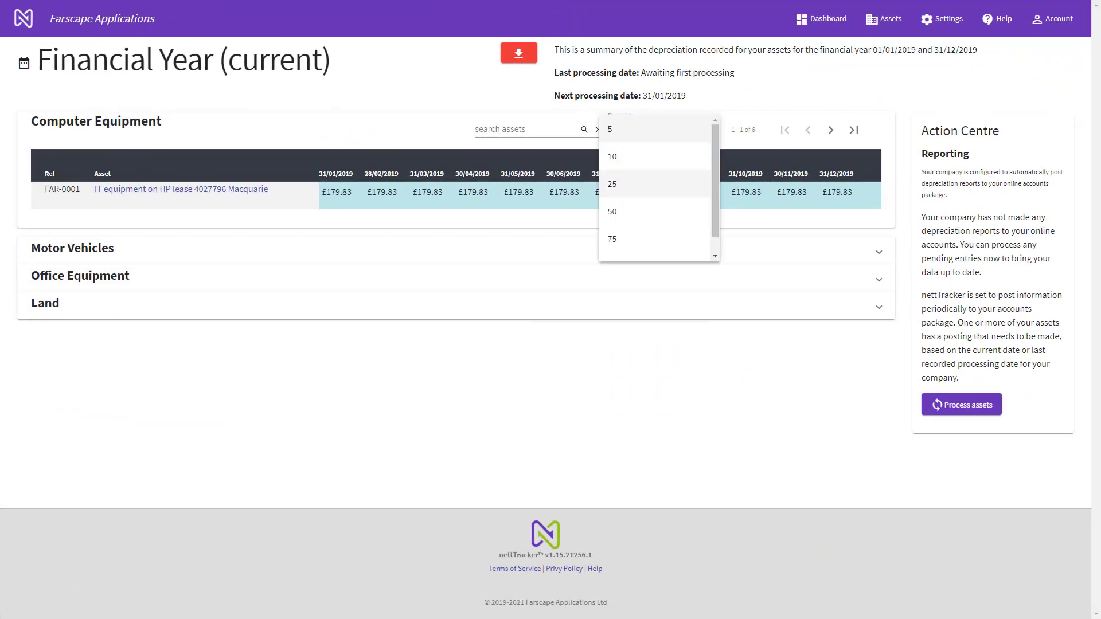
click(654, 184)
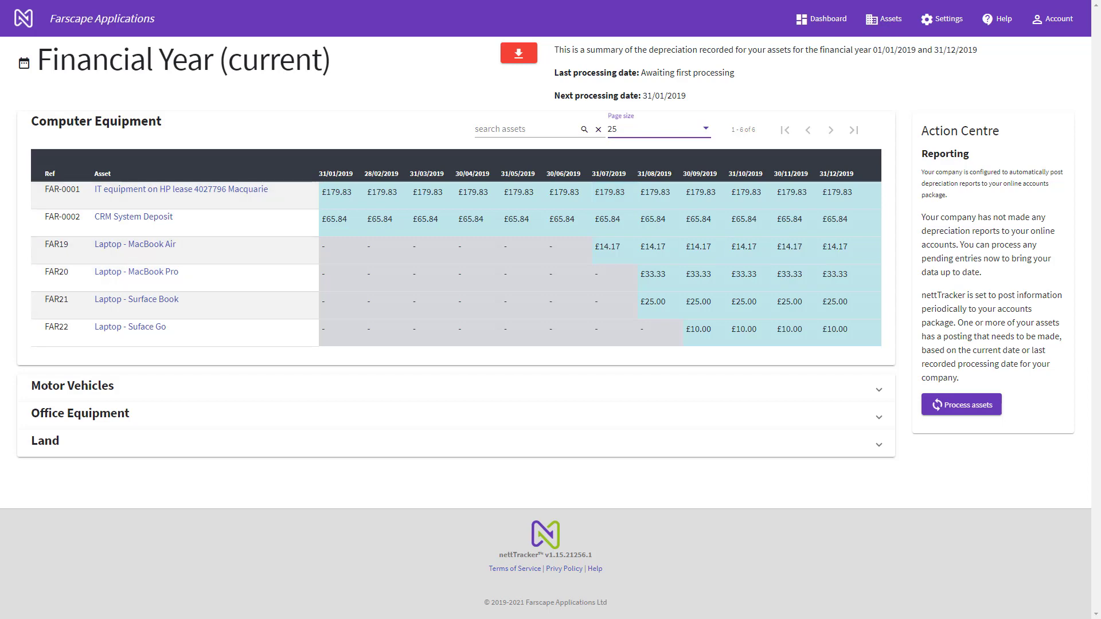
Process the outstanding depreciation periods with a processing date of 31/12/2019
click(960, 405)
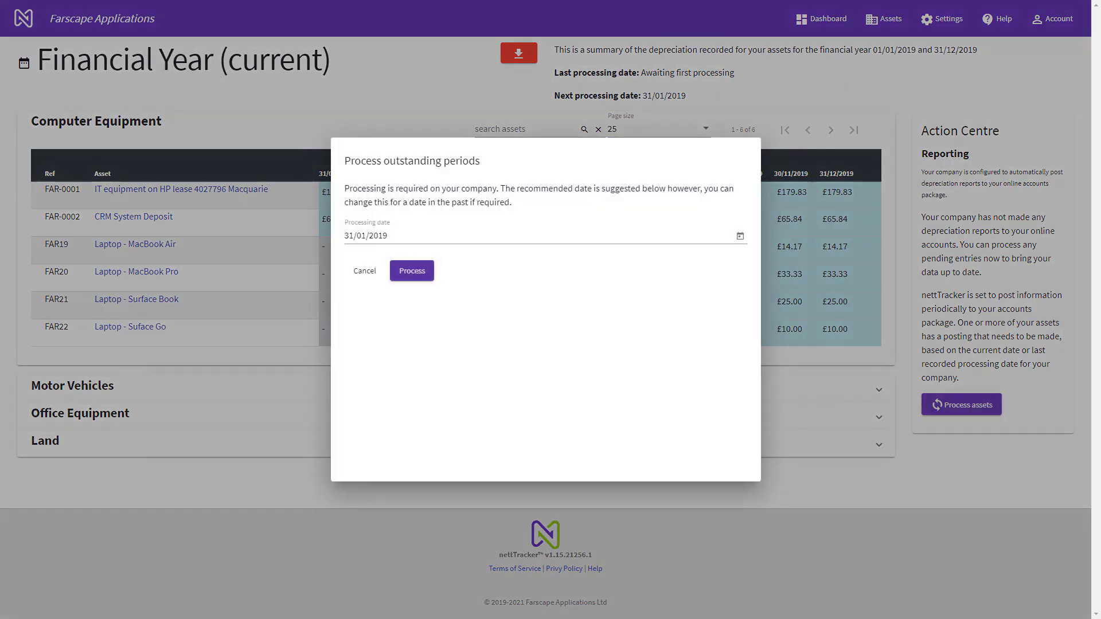
click(740, 235)
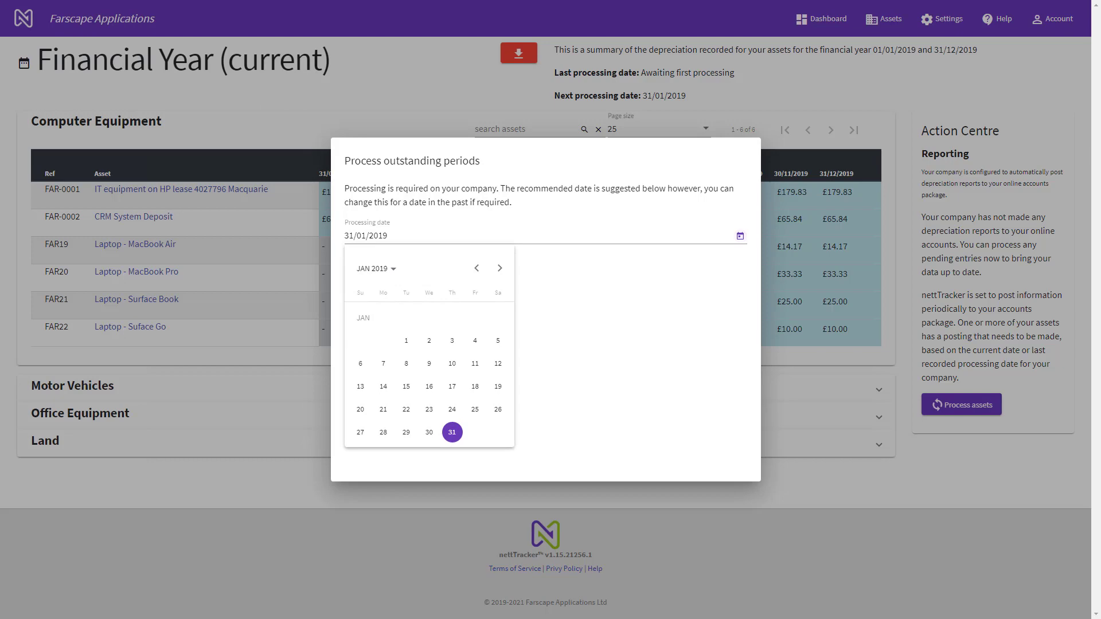
click(500, 268)
click(500, 268)
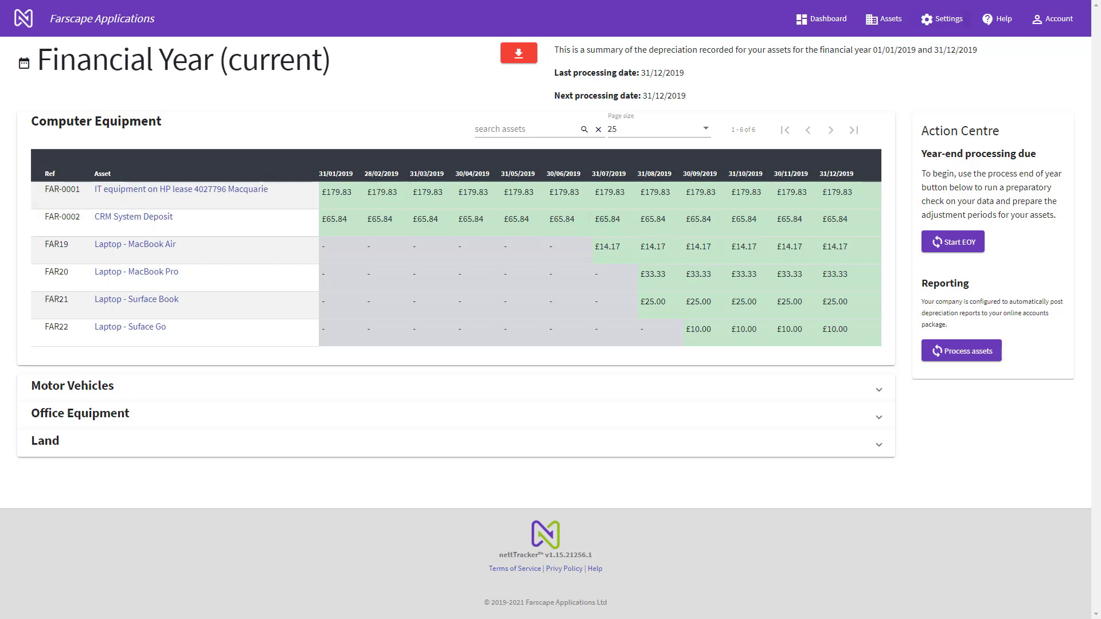
View the current asset register
click(888, 15)
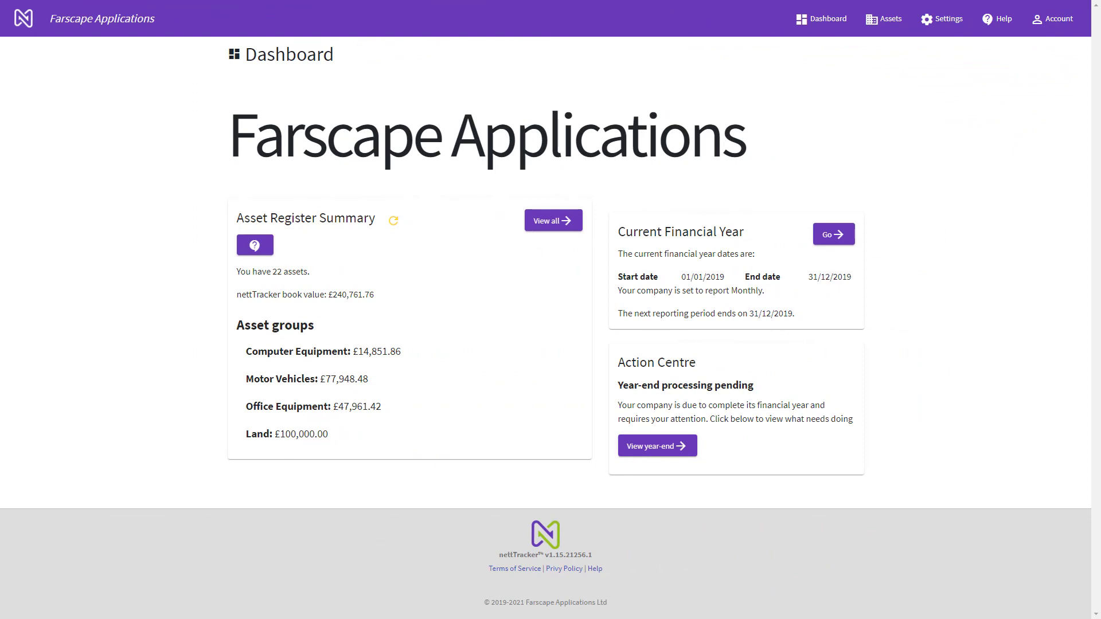
Run and complete the pending year-end process with 31/12/2020 as the new end-of-year date, posting the end-of-year journals
click(668, 449)
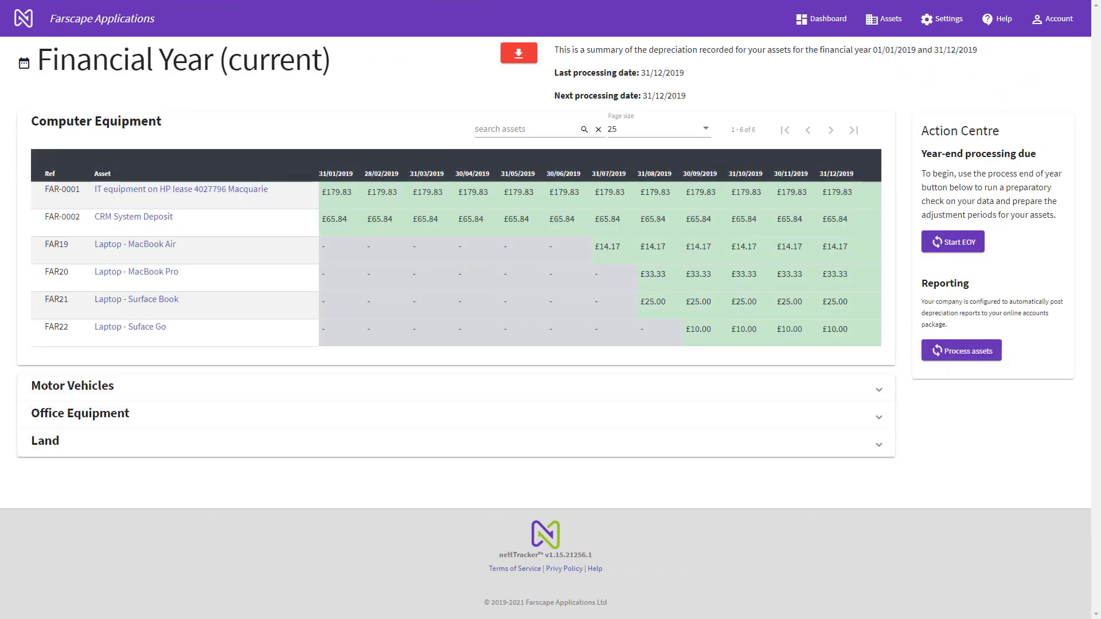
click(953, 242)
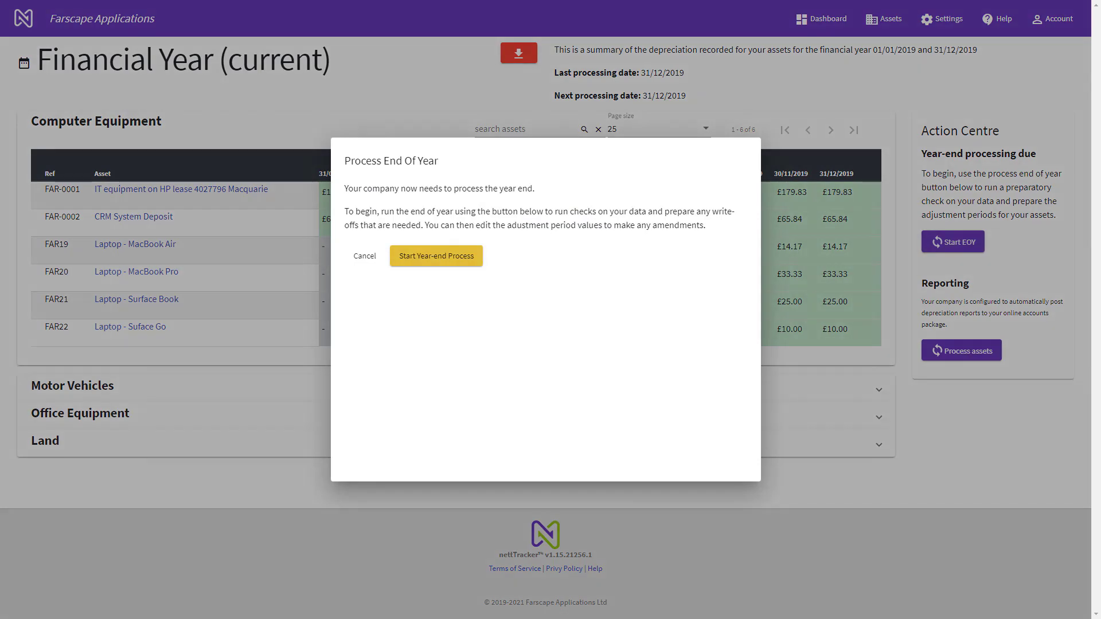
click(456, 256)
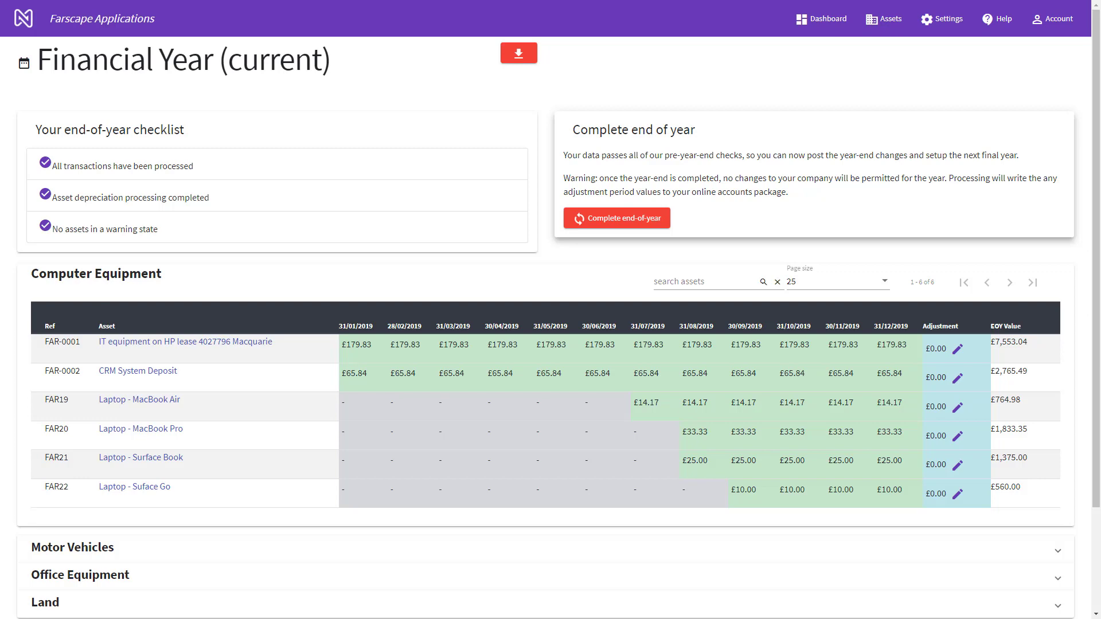
click(616, 218)
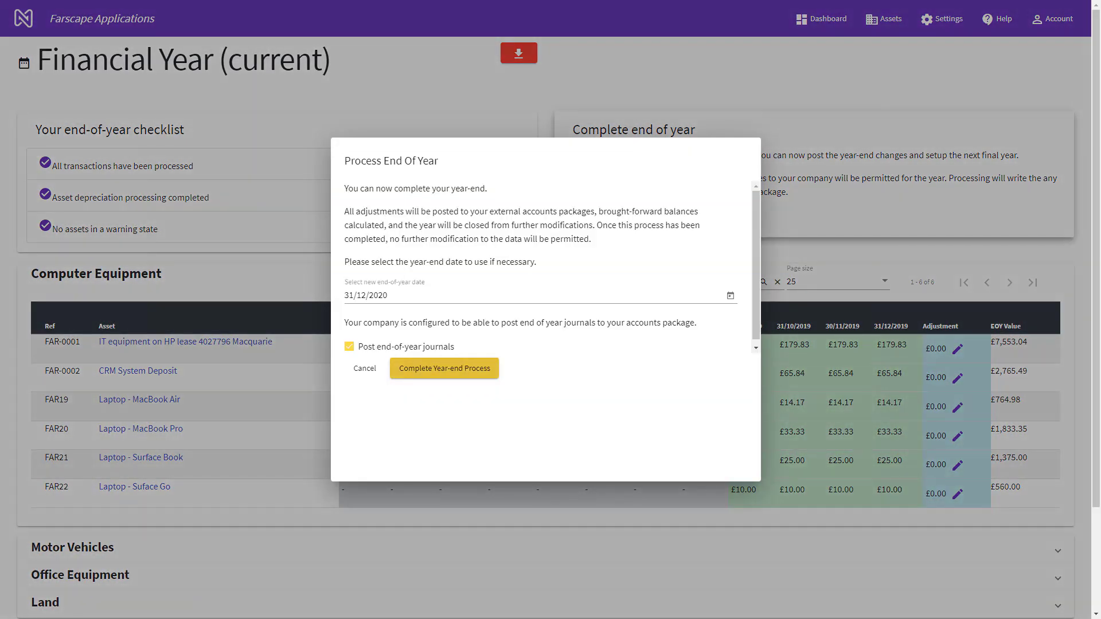
click(444, 368)
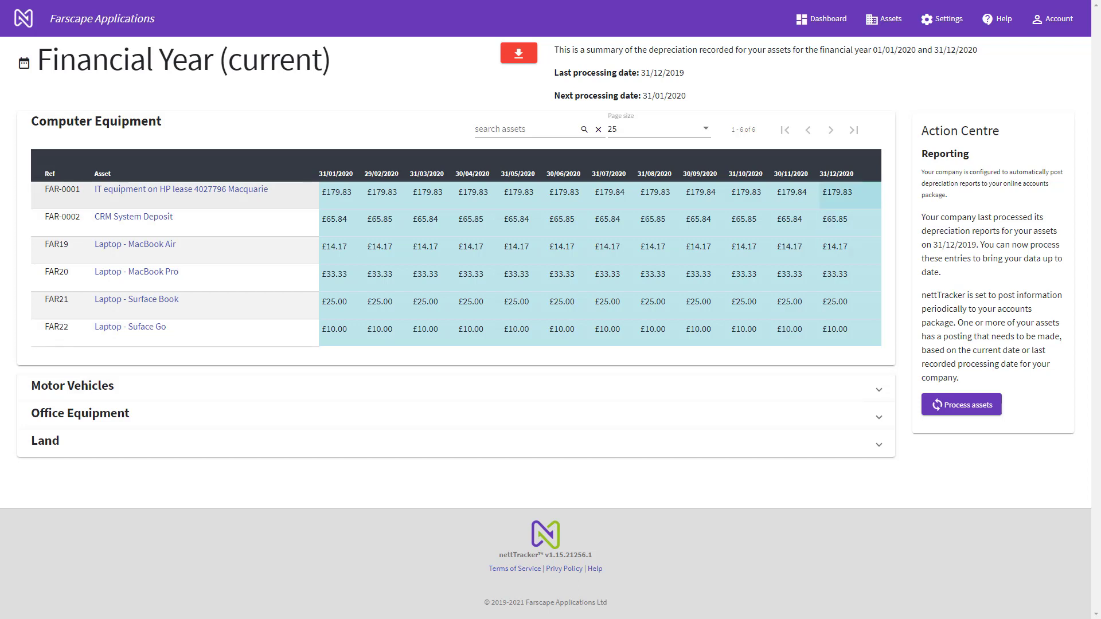
Open the financial year selection for the current asset register
click(883, 18)
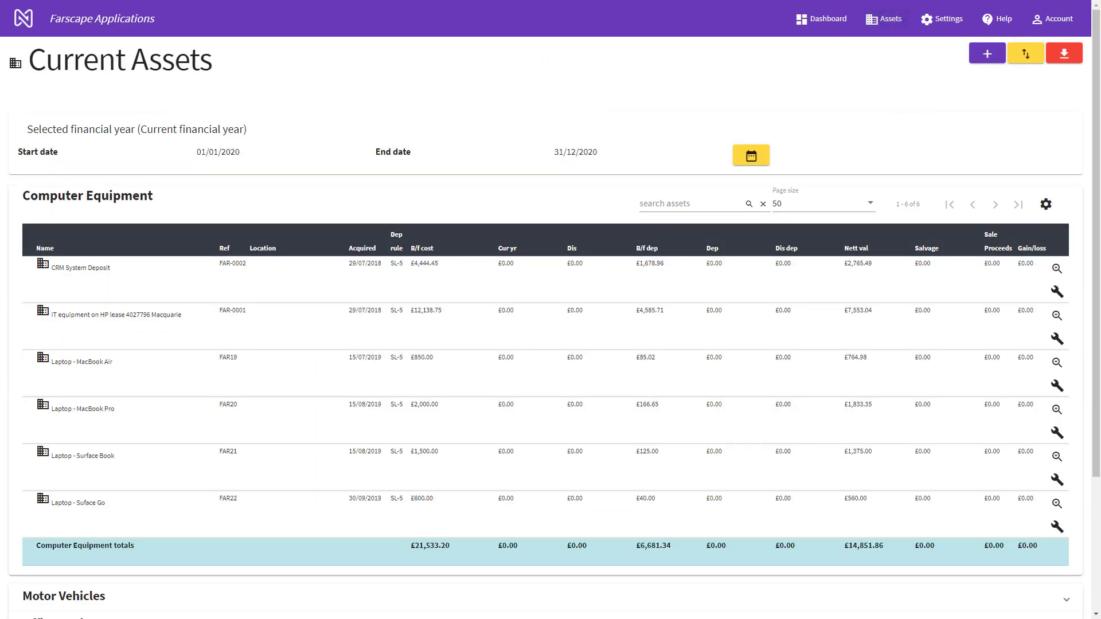
click(751, 155)
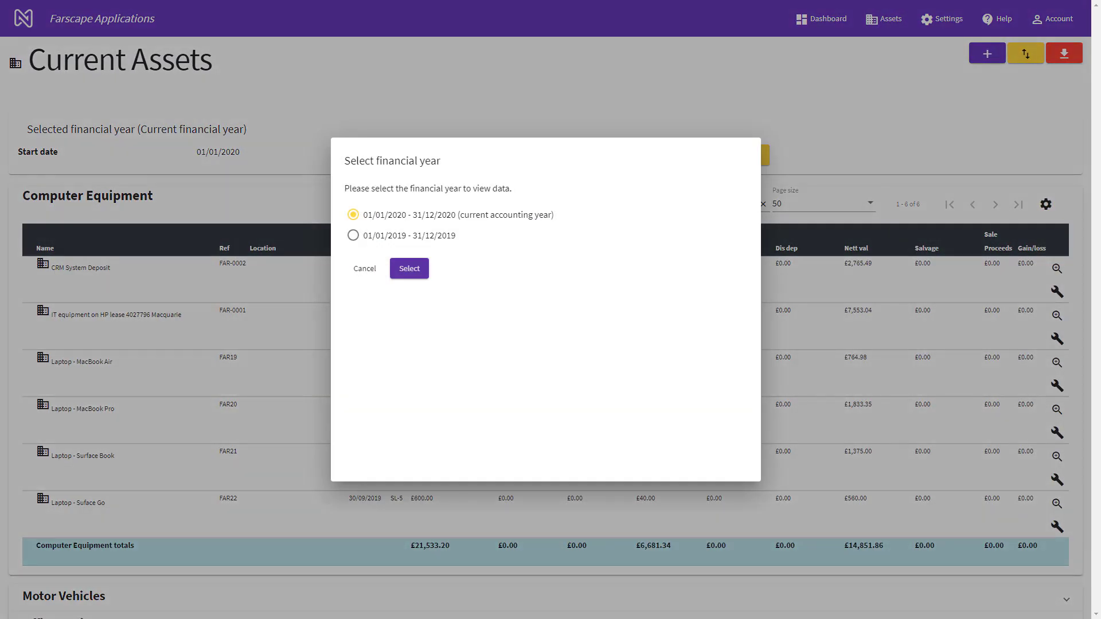